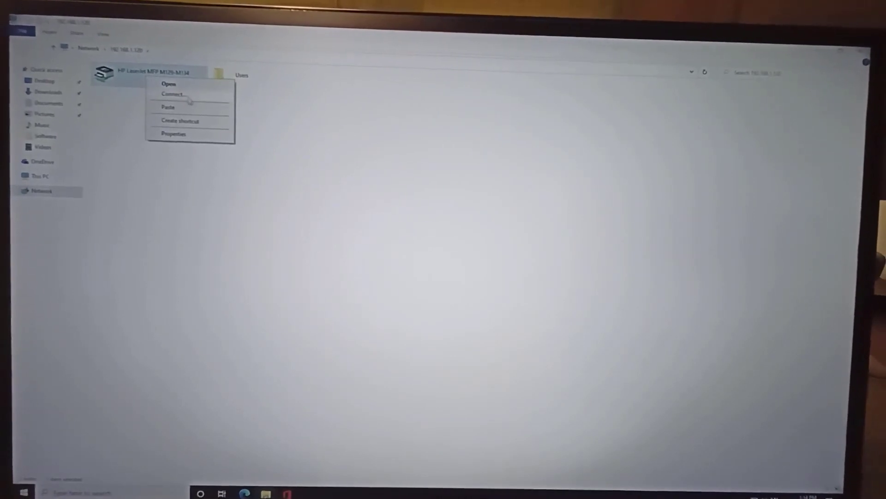
# Step: Try to connect to the shared HP LaserJet MFP M129-M134 printer on the network computer and dismiss the error dialog
pyautogui.click(176, 96)
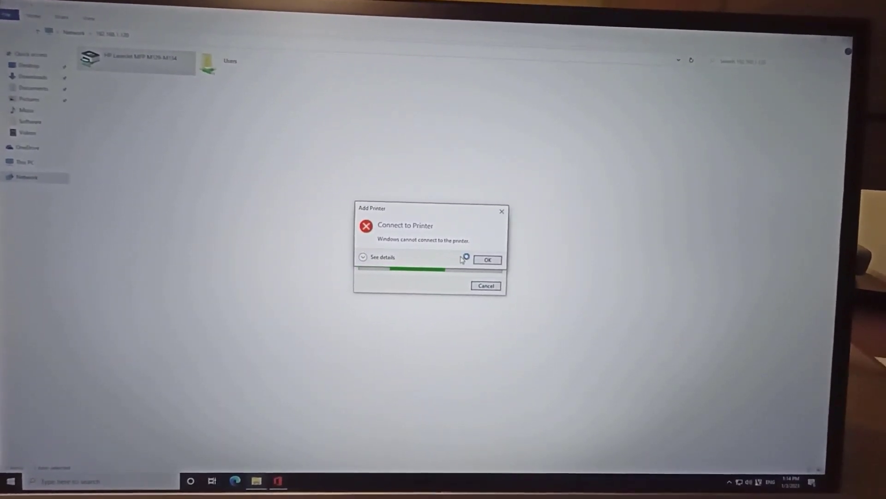
pyautogui.click(487, 261)
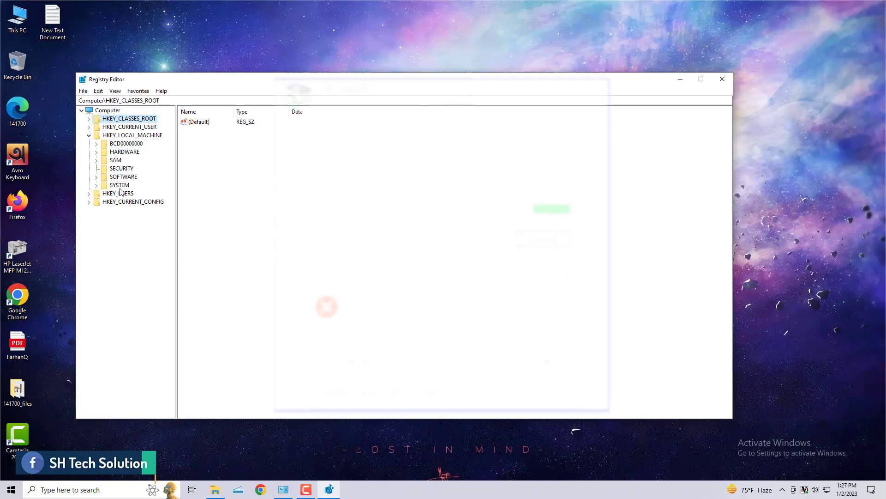
# Step: Expand HKEY_LOCAL_MACHINE\SYSTEM\CurrentControlSet\Control in the registry tree and look through its subkeys
pyautogui.click(96, 185)
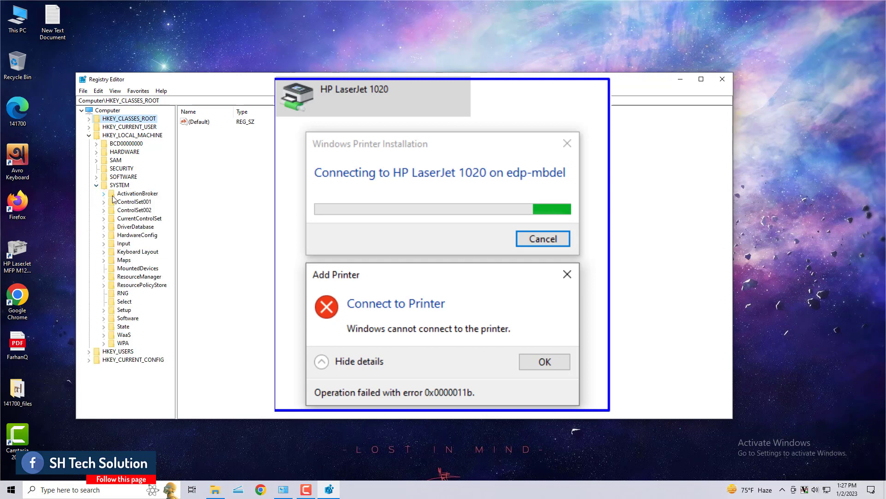
pyautogui.click(148, 219)
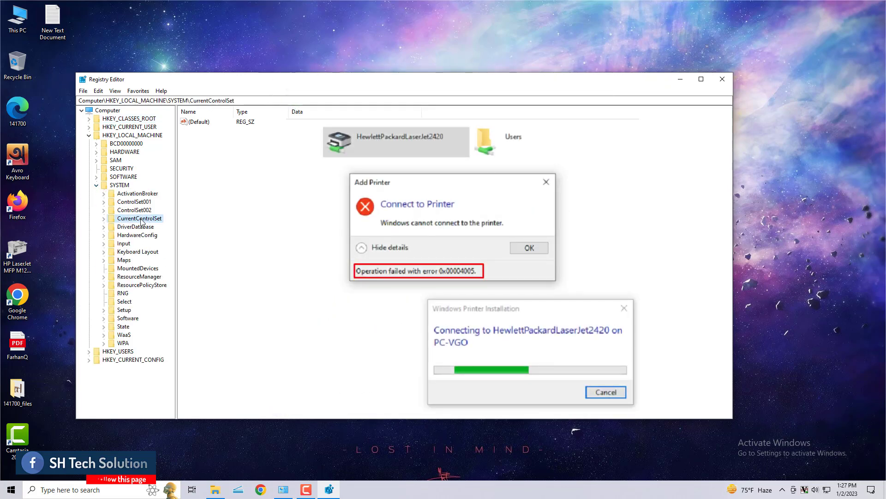
pyautogui.click(104, 219)
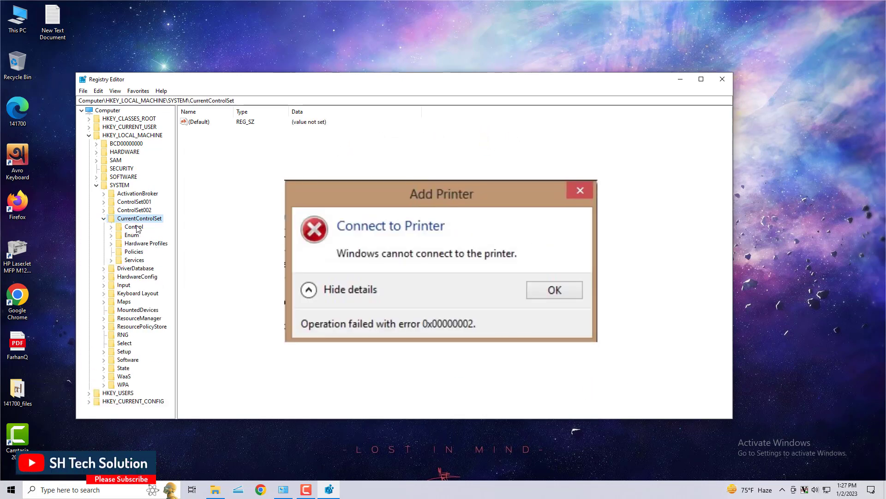
pyautogui.click(134, 227)
pyautogui.click(112, 228)
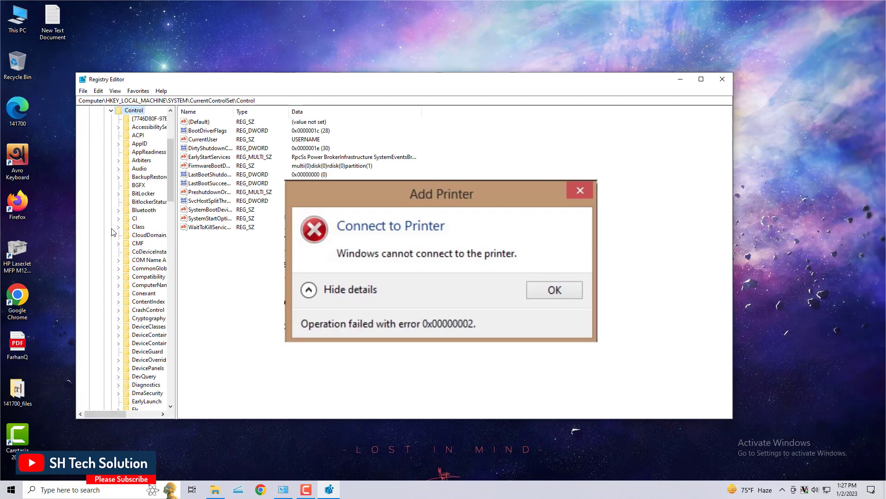
pyautogui.scroll(-20, 143, 255)
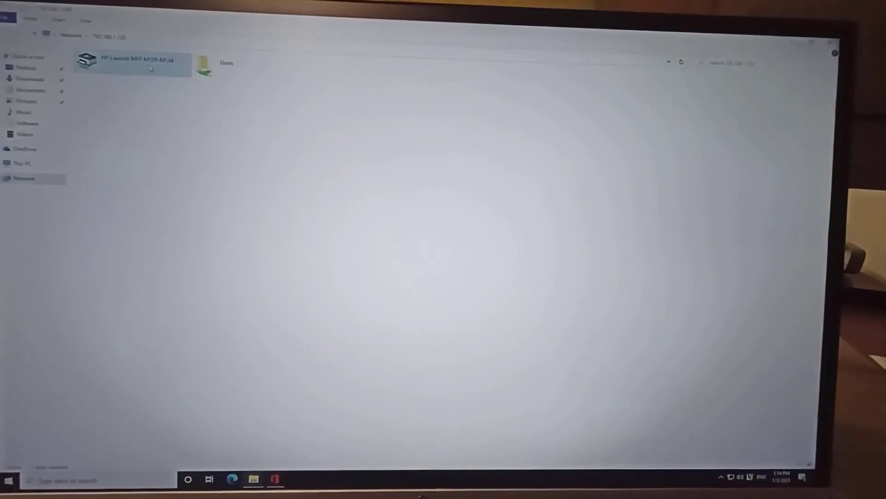
# Step: Try to connect to the shared HP LaserJet printer again, show the error's details and close the message
pyautogui.rightClick(151, 60)
pyautogui.click(175, 78)
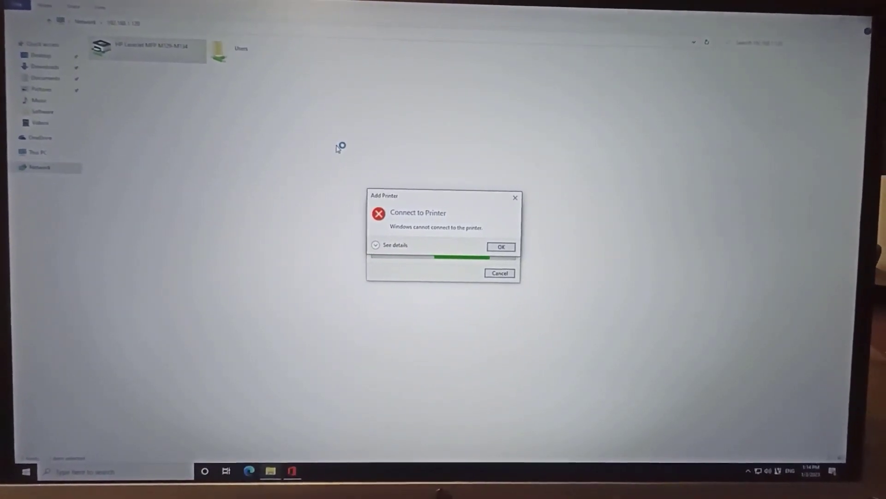
pyautogui.click(379, 239)
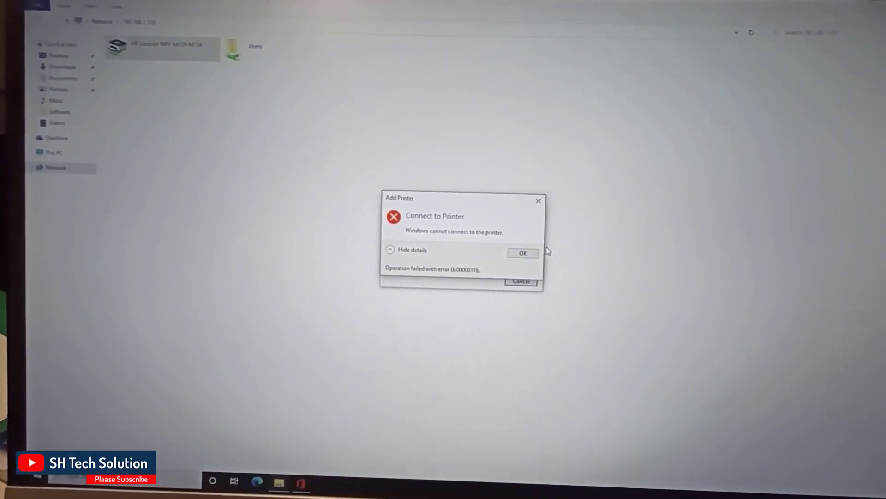
pyautogui.click(524, 252)
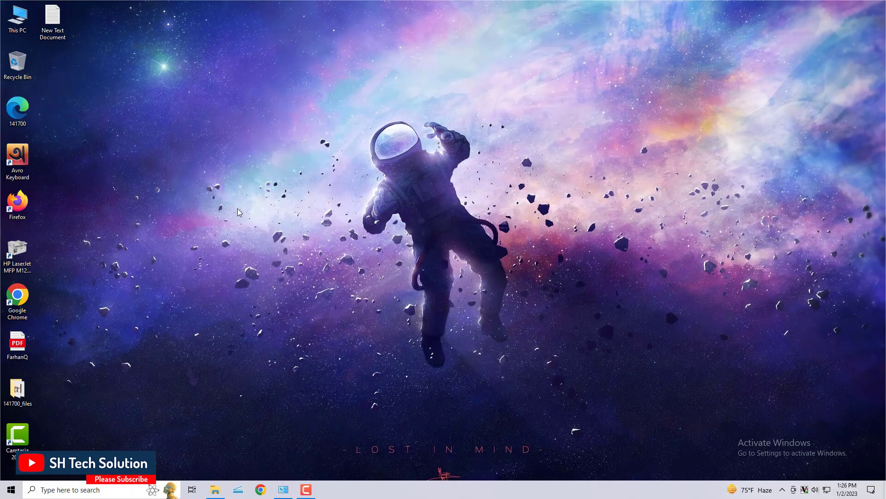
pyautogui.rightClick(231, 197)
pyautogui.click(264, 226)
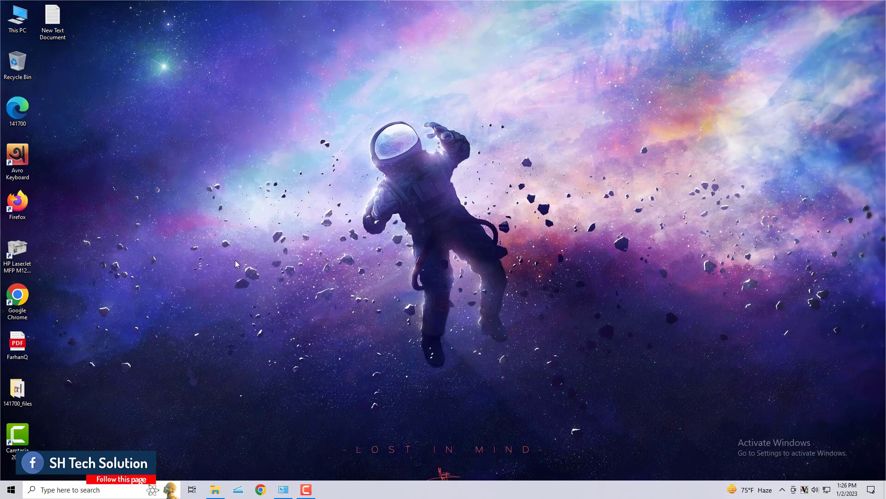
# Step: Search Windows for "registry editor" and open the Registry Editor app
pyautogui.click(104, 492)
pyautogui.write('re')
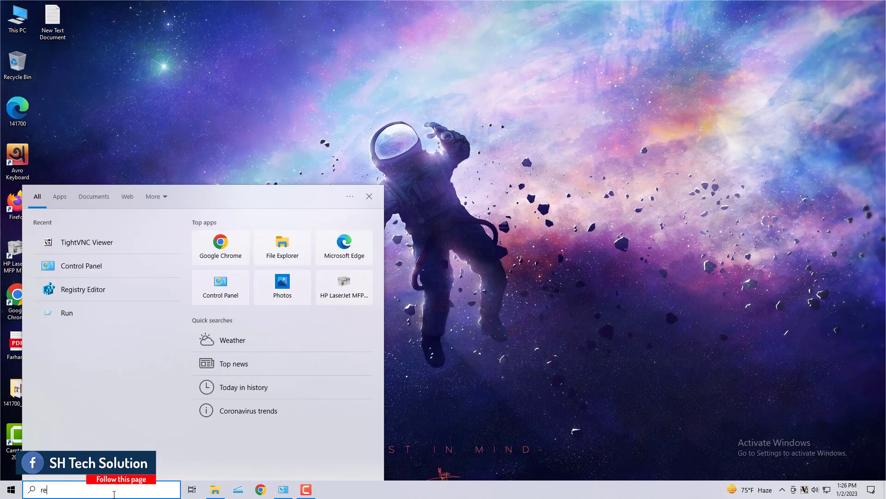
pyautogui.write('g')
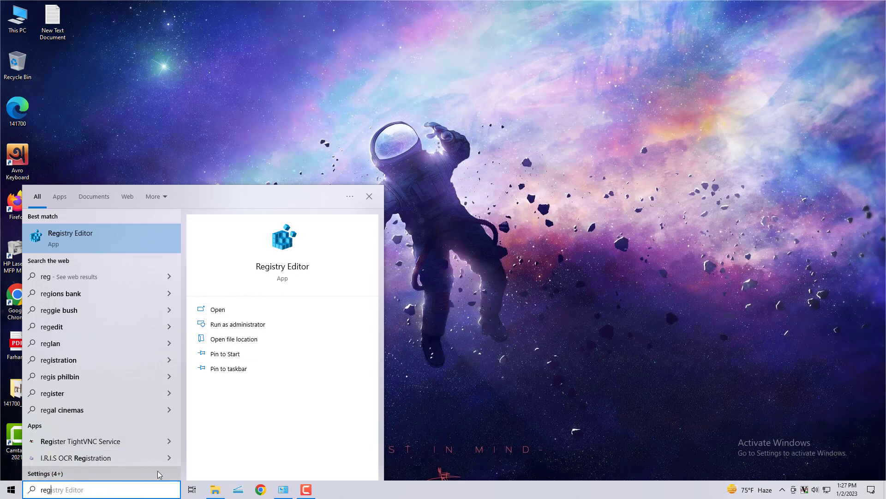
pyautogui.write('ist')
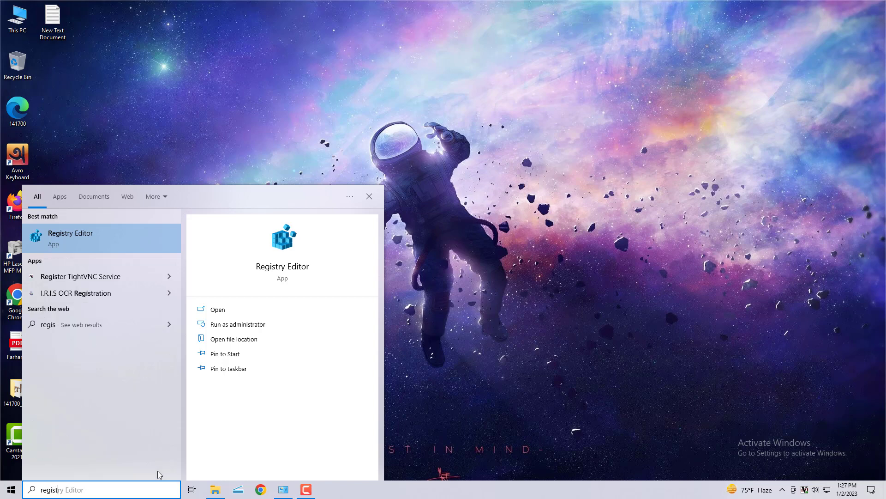
pyautogui.write('ry edit')
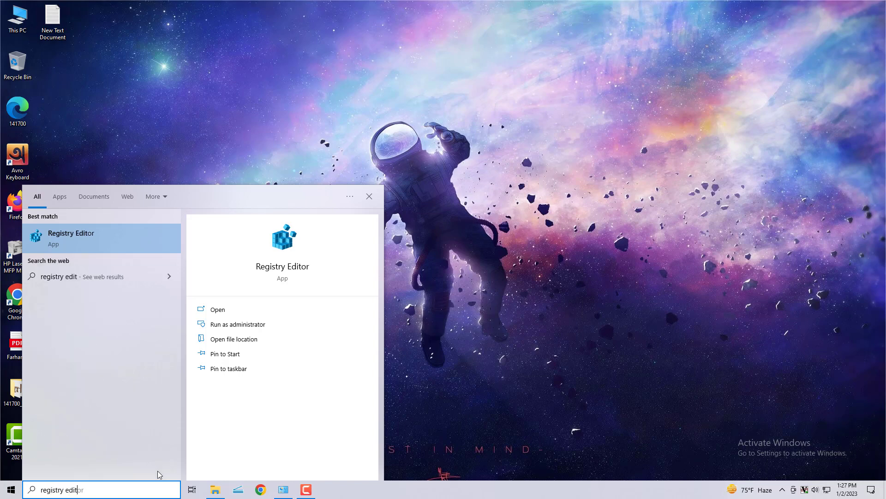
pyautogui.write('i')
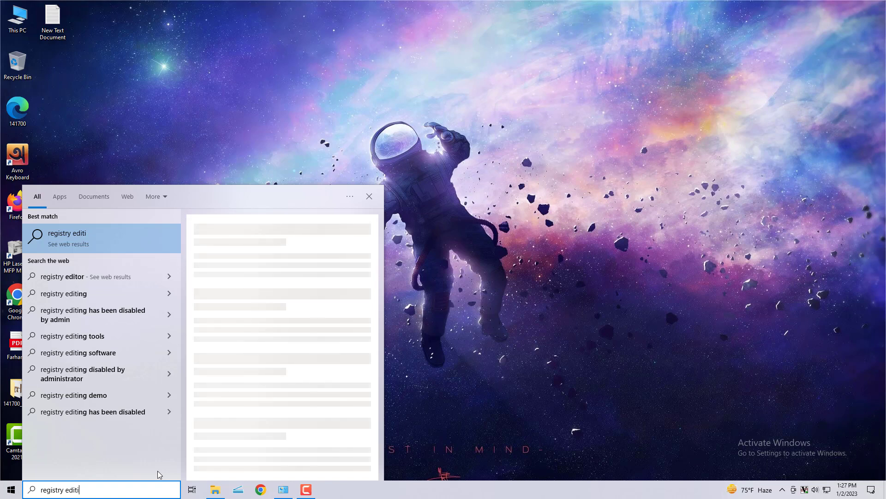
pyautogui.write('or')
pyautogui.press('Left')
pyautogui.press('Left')
pyautogui.write('t')
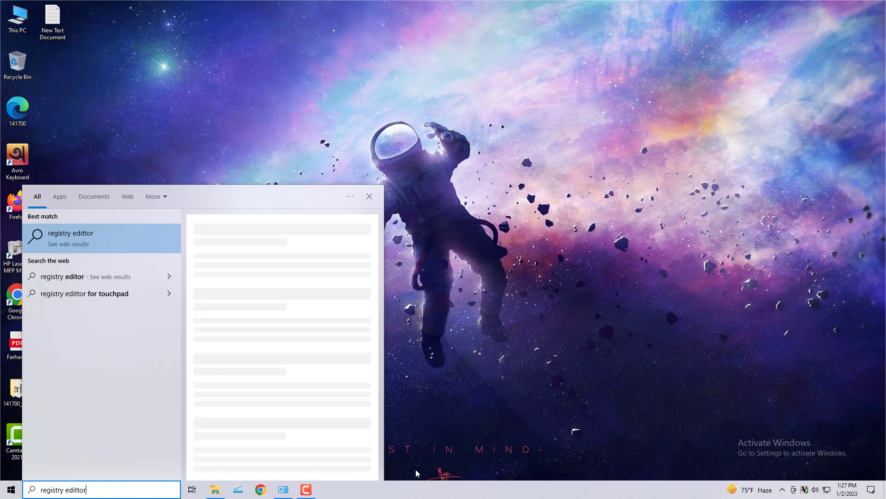
pyautogui.press('BackSpace')
pyautogui.press('BackSpace')
pyautogui.write('or')
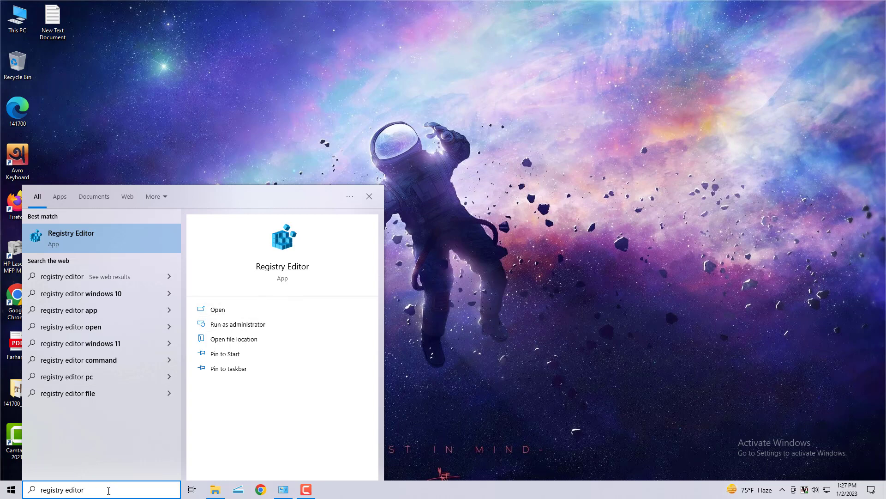
pyautogui.click(287, 243)
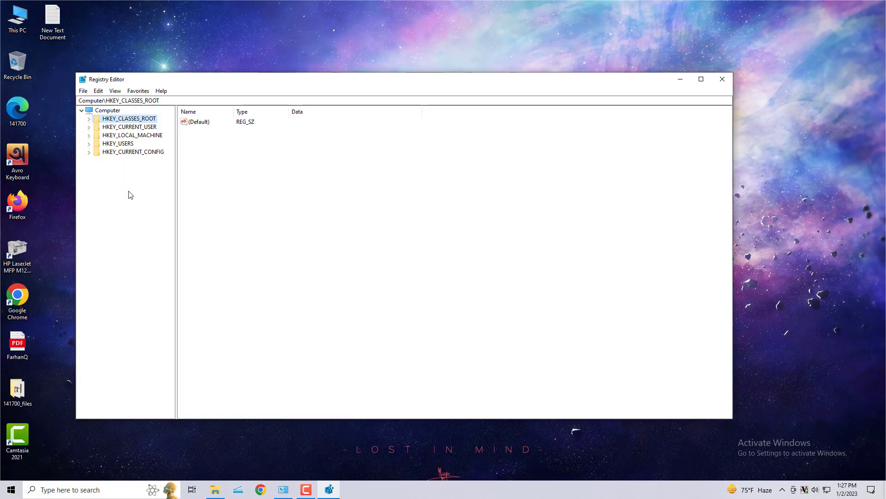
# Step: Expand the registry tree down to HKEY_LOCAL_MACHINE\SYSTEM\CurrentControlSet\Control
pyautogui.click(89, 136)
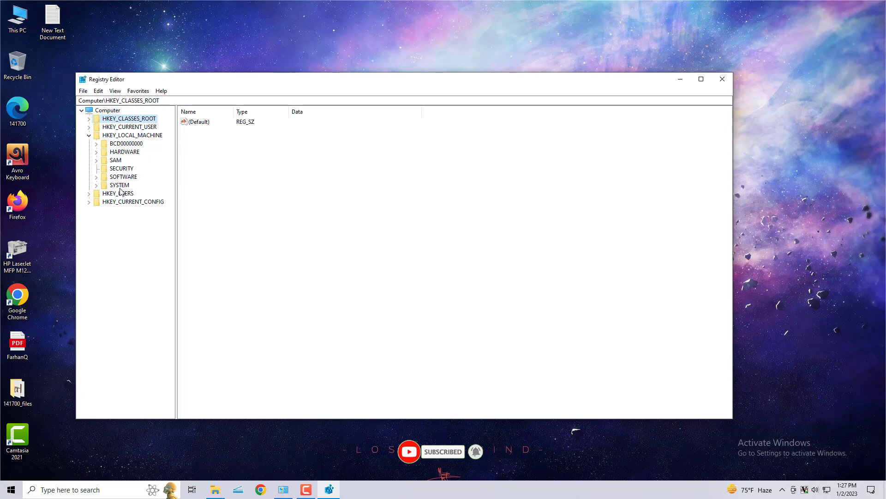
pyautogui.click(97, 186)
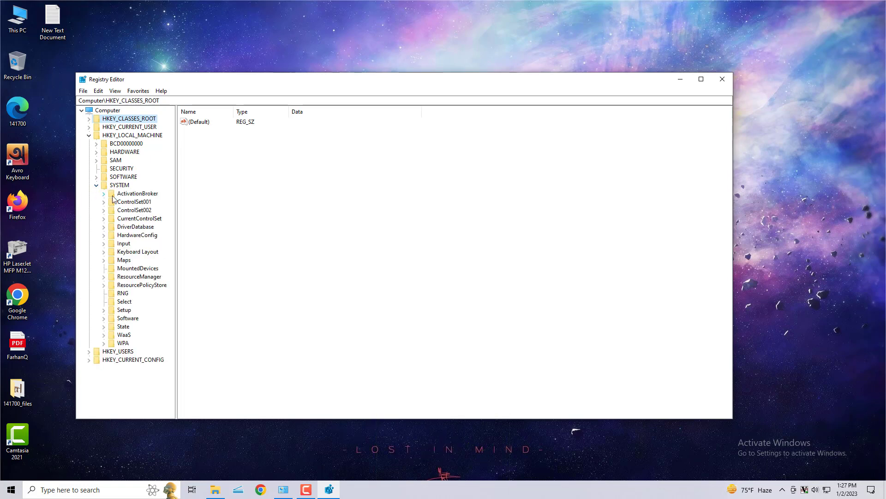
pyautogui.click(141, 219)
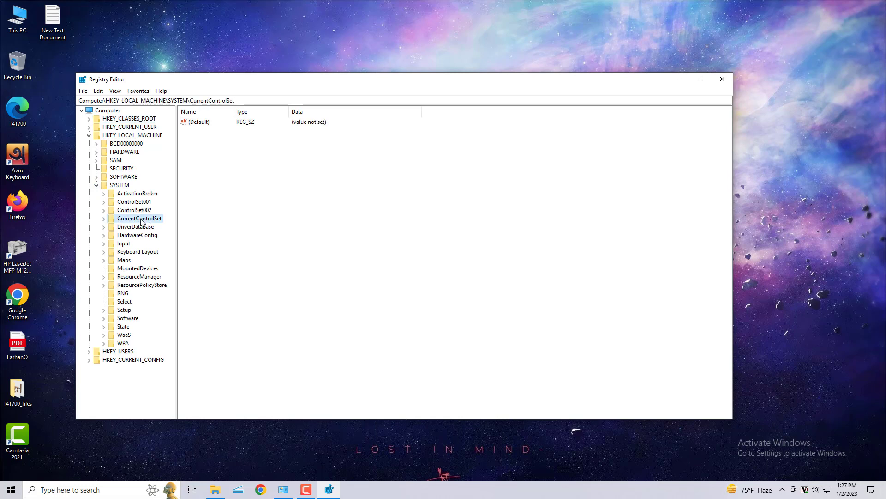
pyautogui.click(104, 219)
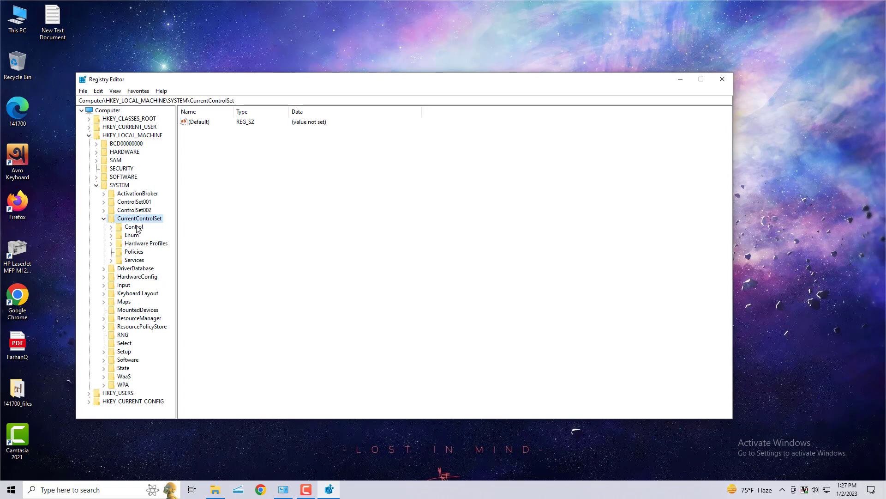
pyautogui.click(134, 227)
pyautogui.click(112, 227)
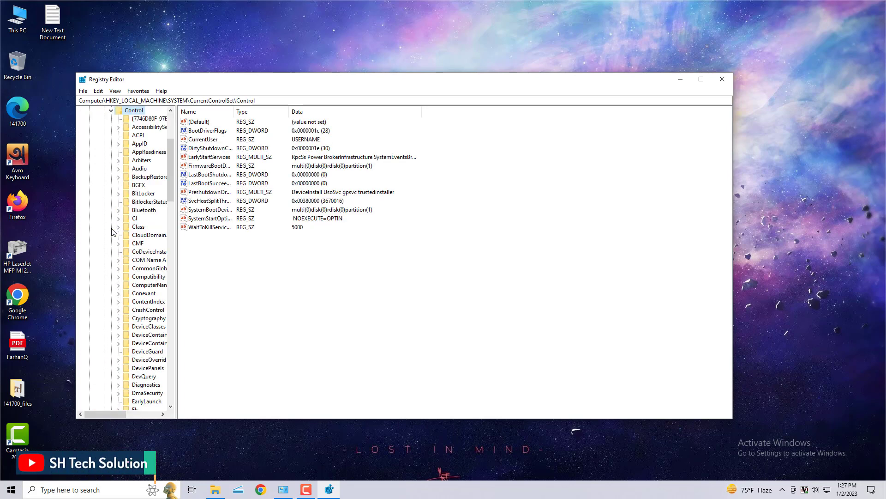
# Step: Find and select the Print subkey under the Control key
pyautogui.scroll(-9, 141, 258)
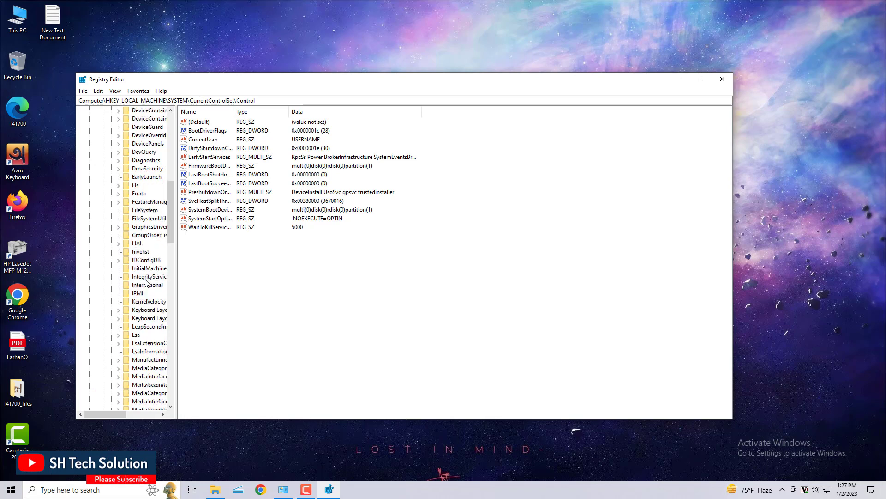
pyautogui.scroll(-14, 146, 286)
pyautogui.scroll(-11, 145, 296)
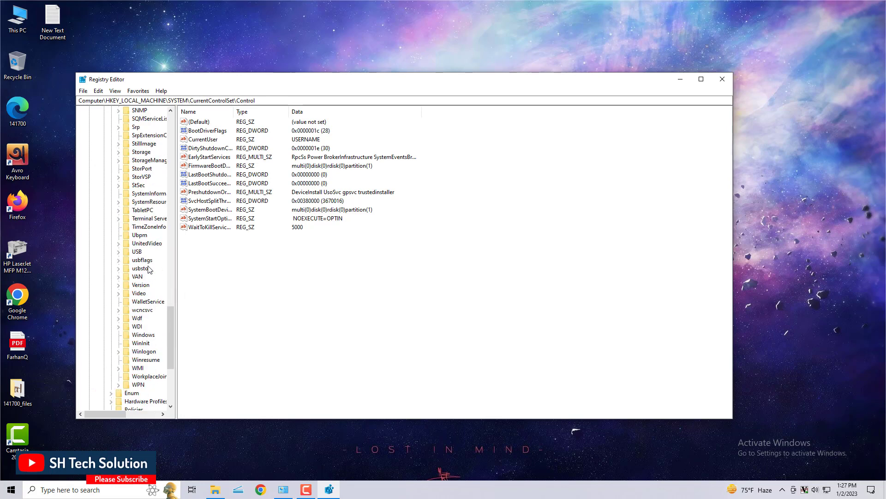
pyautogui.scroll(2, 150, 230)
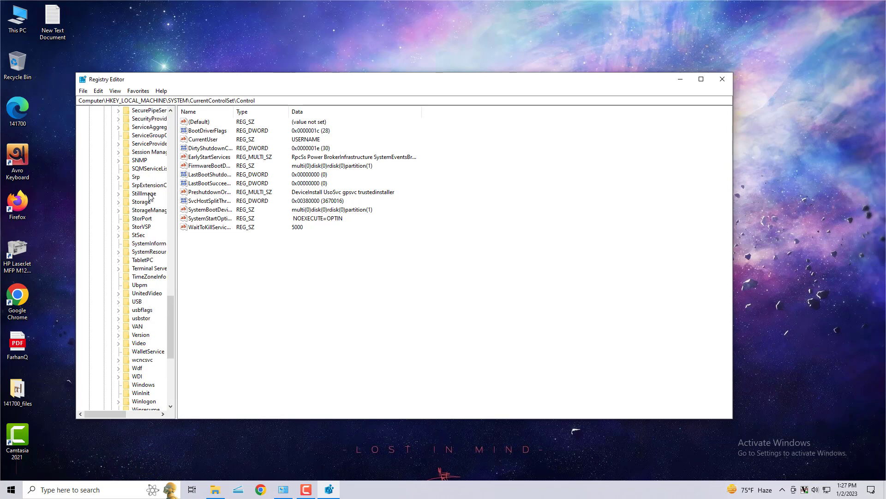
pyautogui.scroll(4, 151, 237)
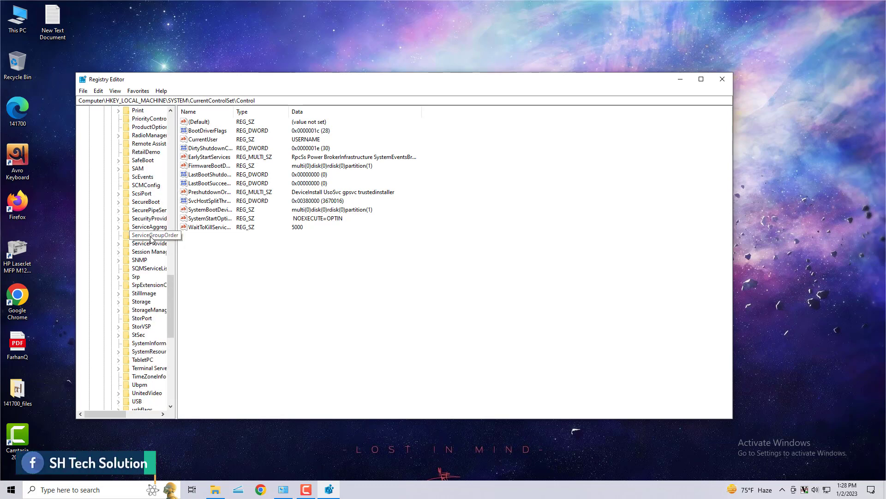
pyautogui.scroll(6, 148, 250)
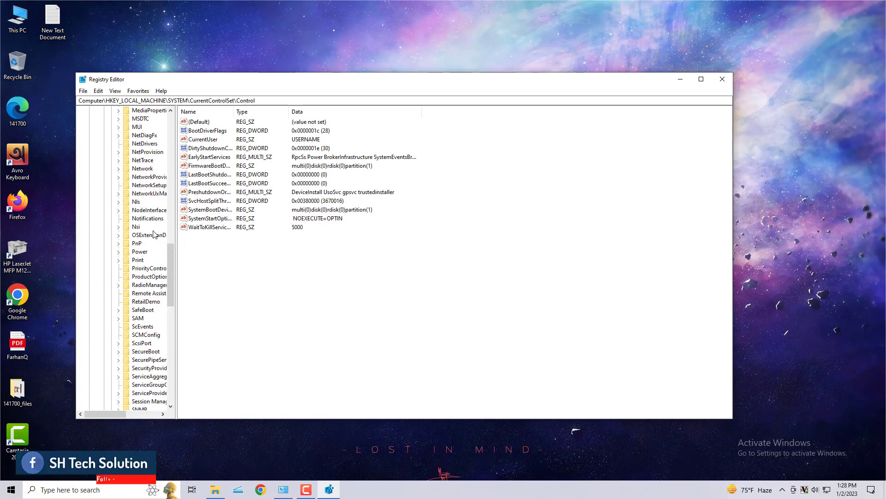
pyautogui.click(138, 260)
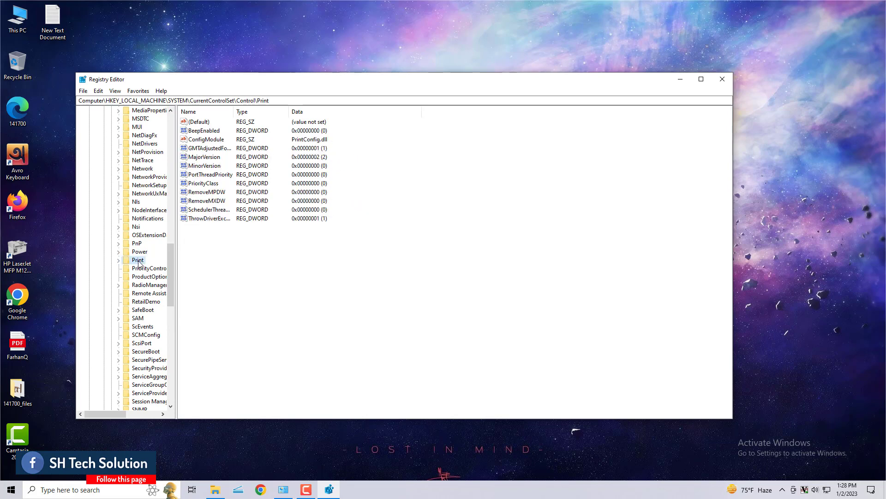
# Step: Create a DWORD (32-bit) value named RpcAuthnLevelPrivacyEnabled in the Print key and widen the Name column to show it in full
pyautogui.click(246, 271)
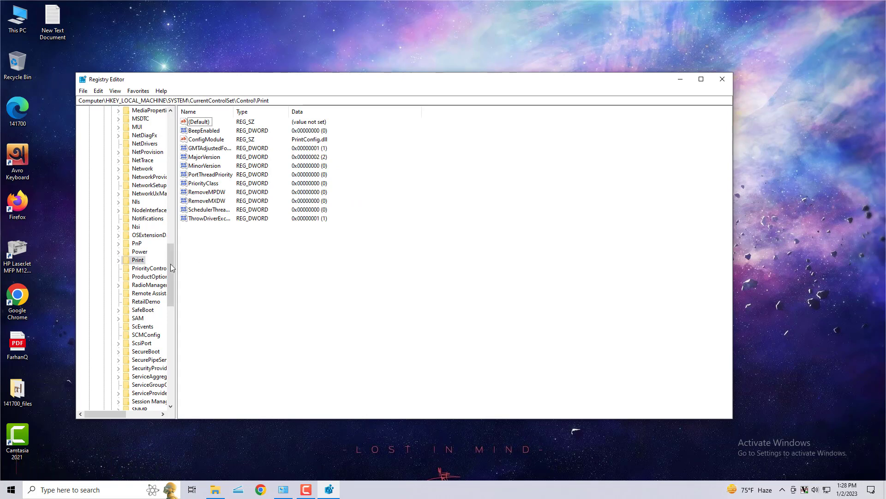
pyautogui.rightClick(240, 254)
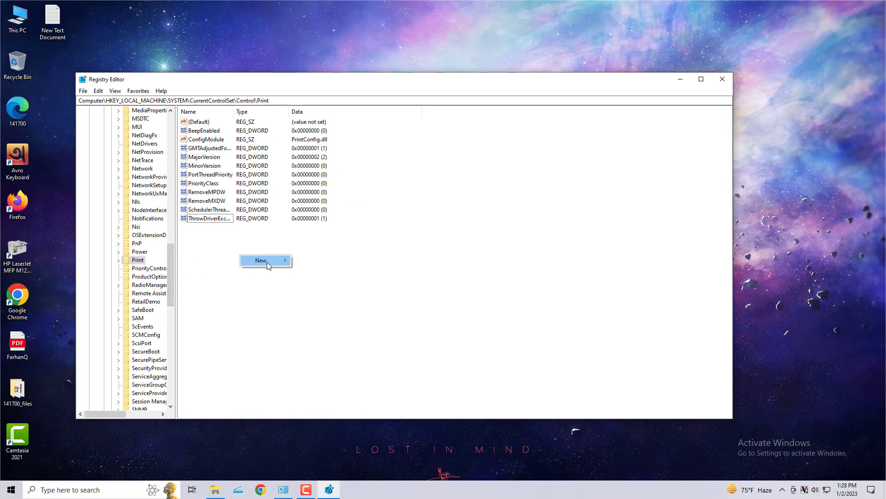
pyautogui.moveTo(272, 260)
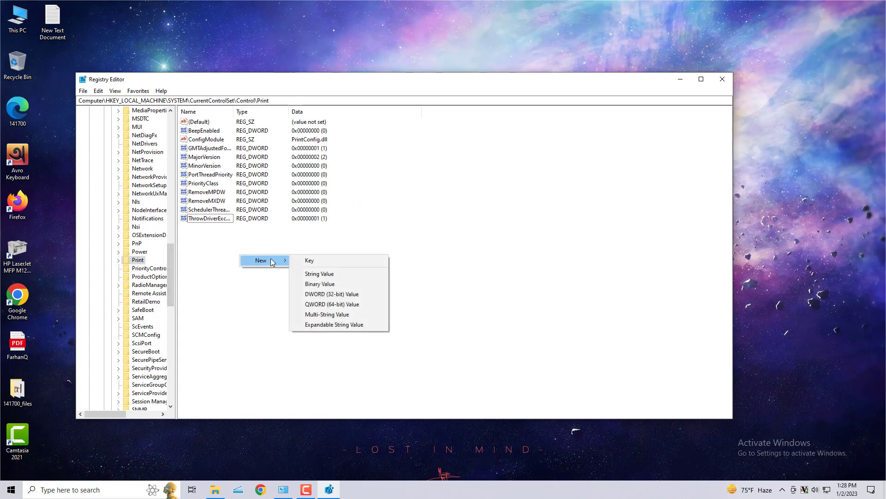
pyautogui.click(356, 295)
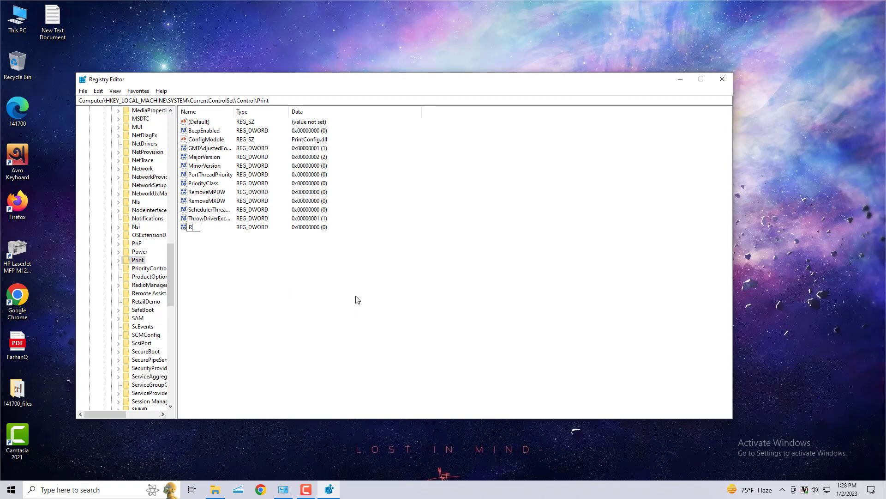
pyautogui.write('RpcA')
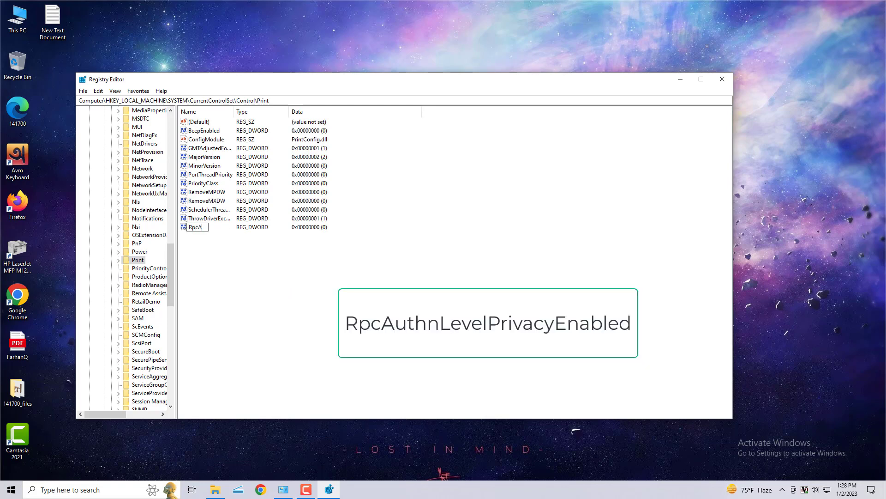
pyautogui.write('uth')
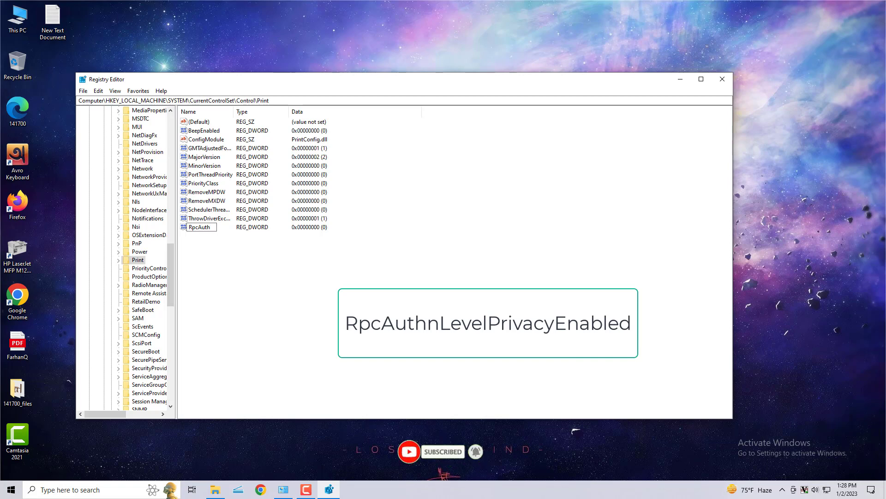
pyautogui.write('nLevelPrivacy')
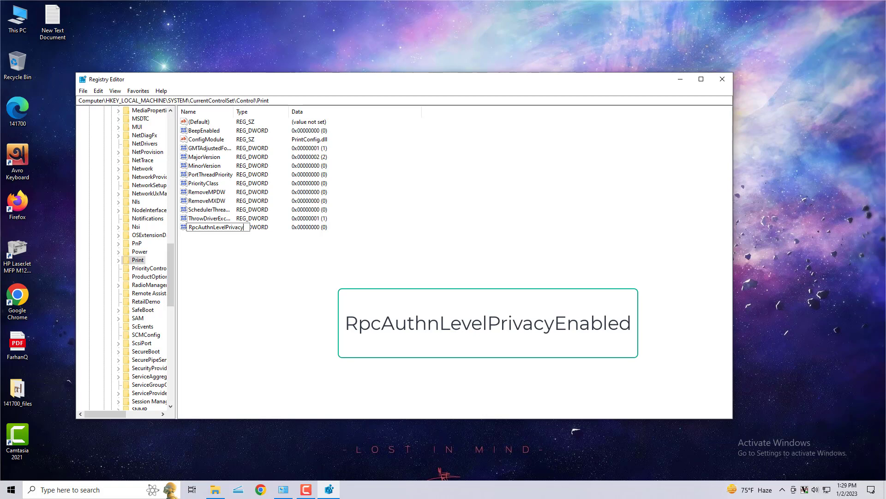
pyautogui.write('E')
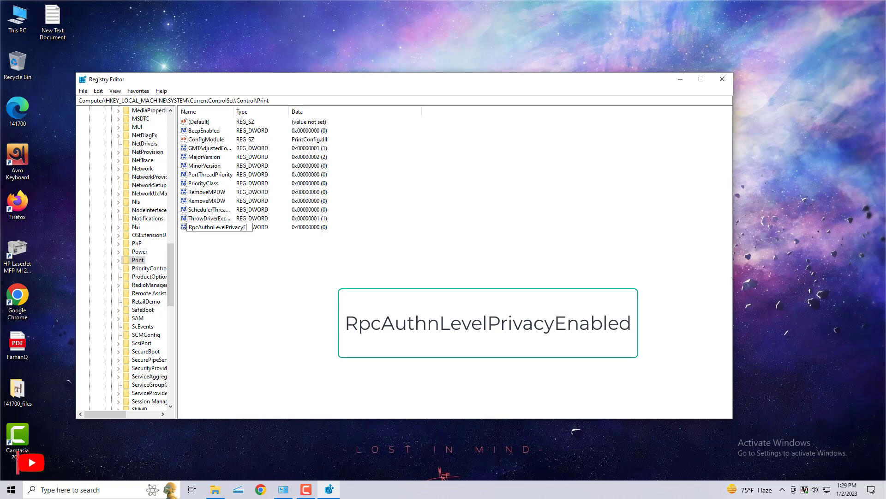
pyautogui.write('nabled')
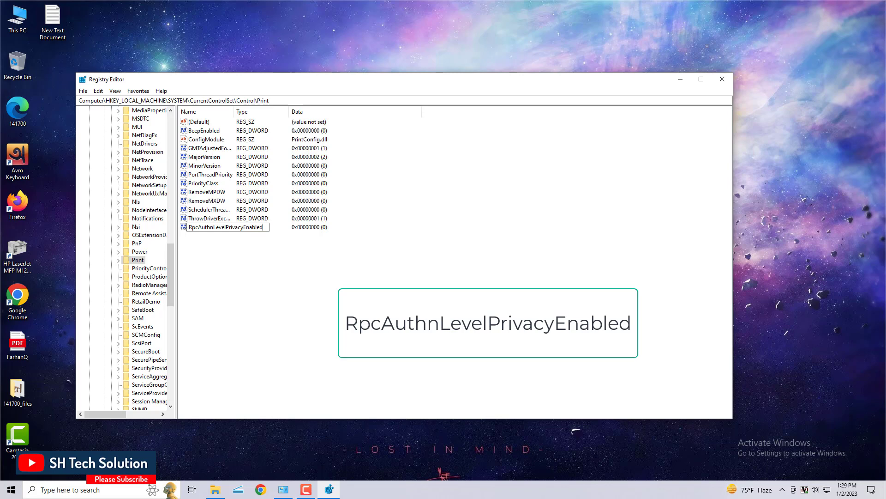
pyautogui.press('Return')
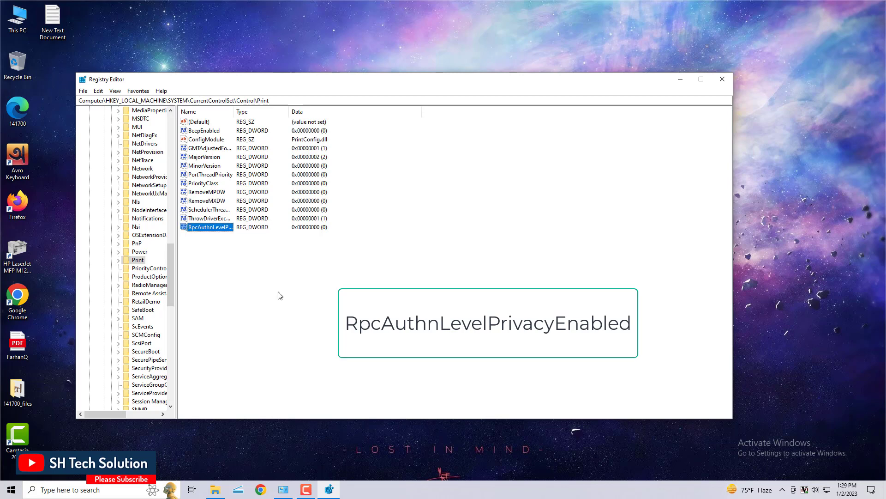
pyautogui.click(239, 268)
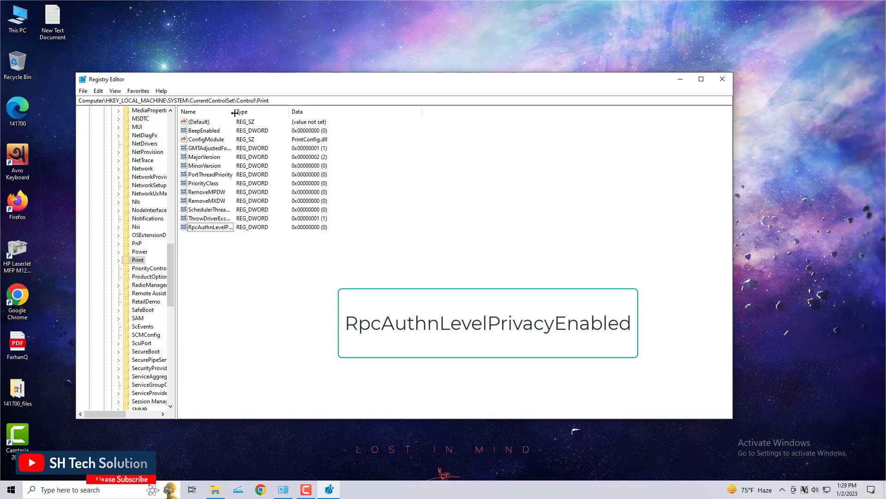
pyautogui.moveTo(234, 111); pyautogui.dragTo(284, 111)
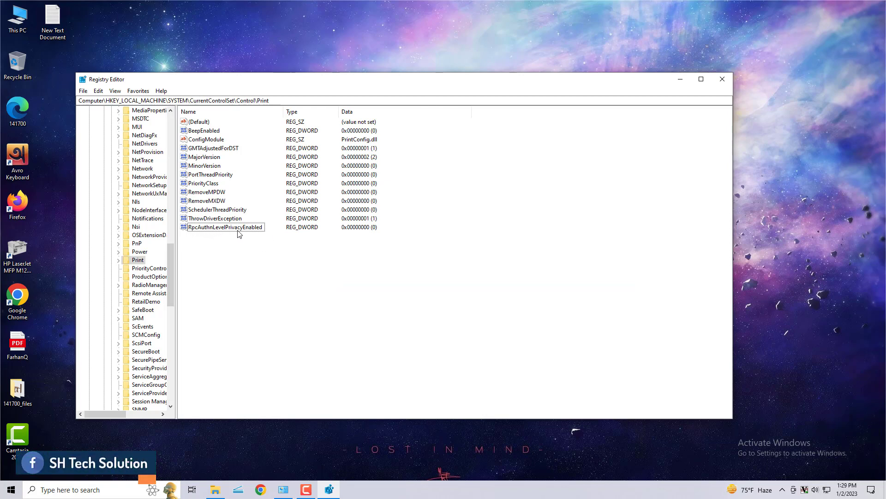
# Step: Set the value data of RpcAuthnLevelPrivacyEnabled to 0, then close the Registry Editor and refresh the desktop
pyautogui.rightClick(204, 228)
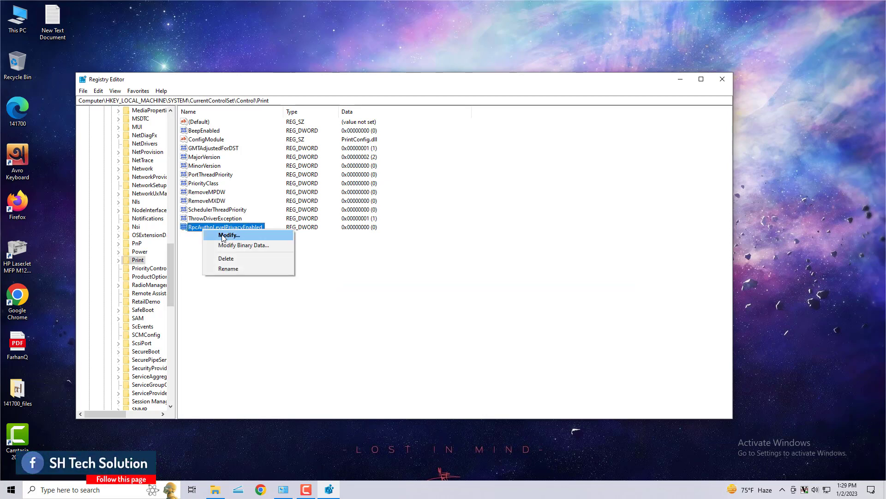
pyautogui.click(222, 236)
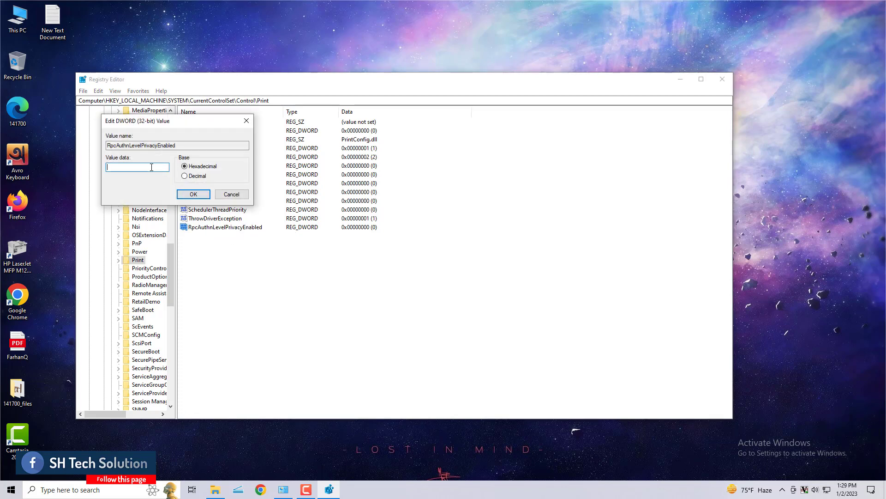
pyautogui.write('0')
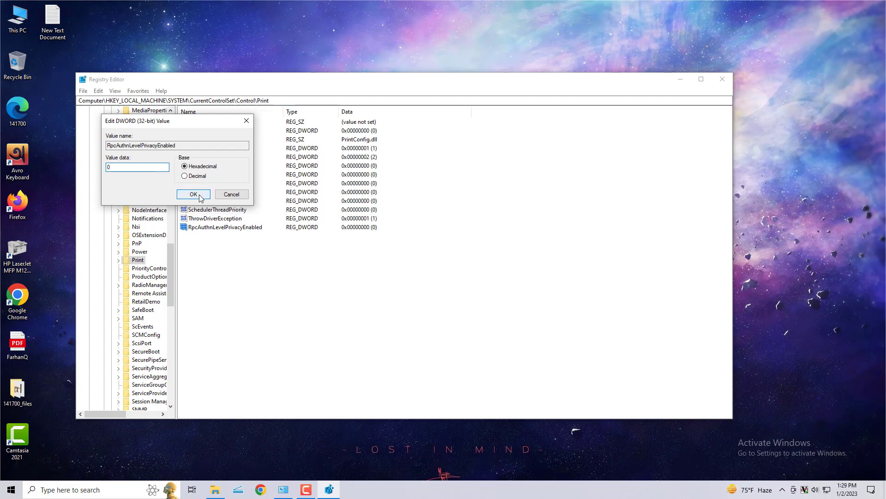
pyautogui.click(192, 195)
pyautogui.click(290, 302)
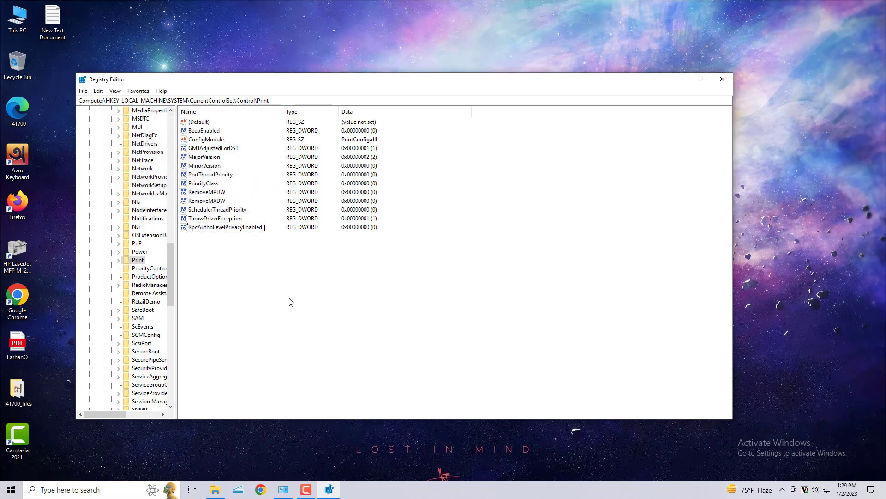
pyautogui.click(722, 79)
pyautogui.rightClick(258, 94)
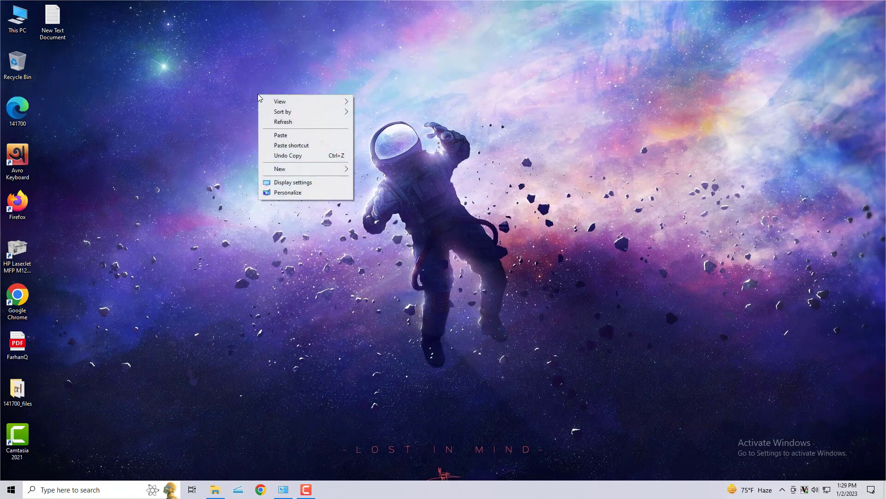
pyautogui.click(300, 123)
# Step: Search Windows for "serv", open the Services app and maximize its window
pyautogui.click(104, 489)
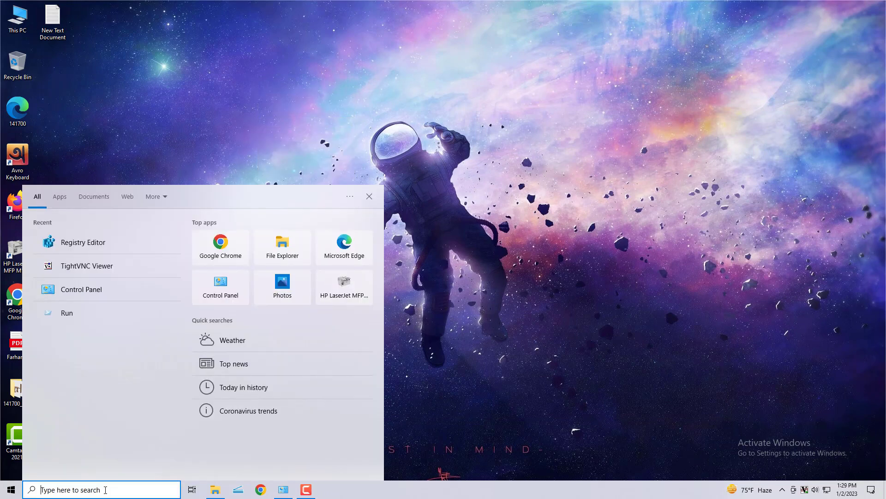
pyautogui.write('serv')
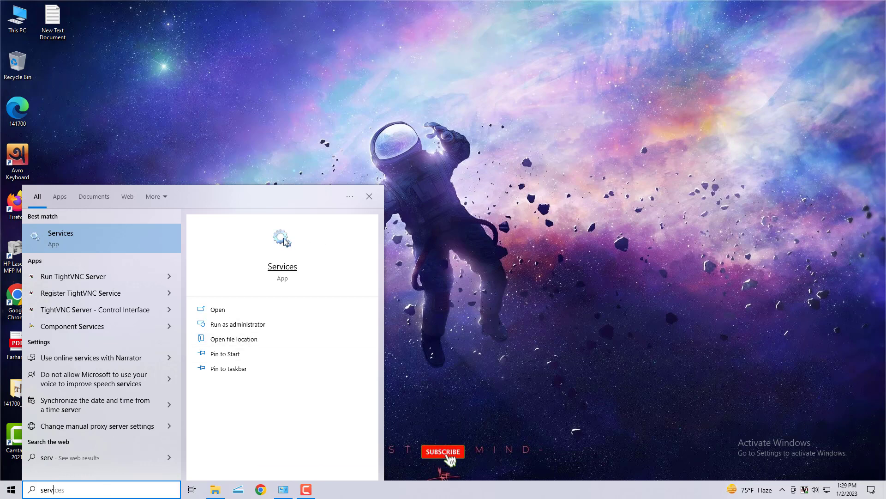
pyautogui.click(291, 255)
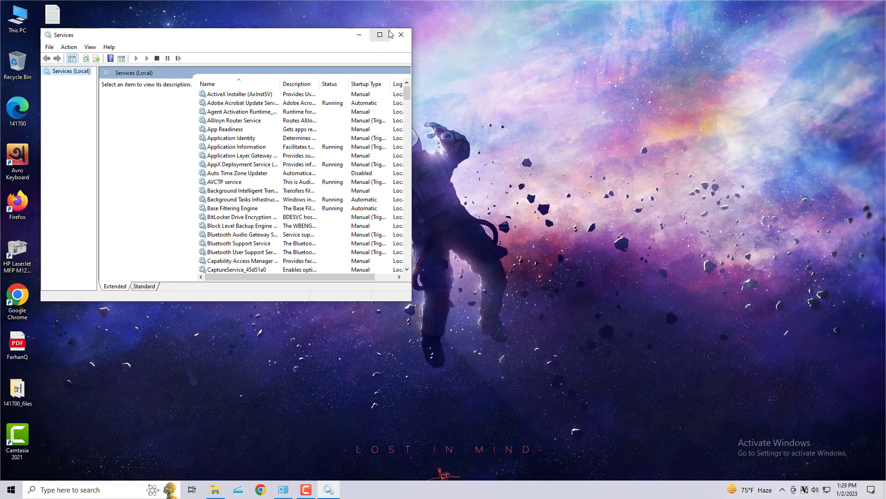
pyautogui.click(380, 34)
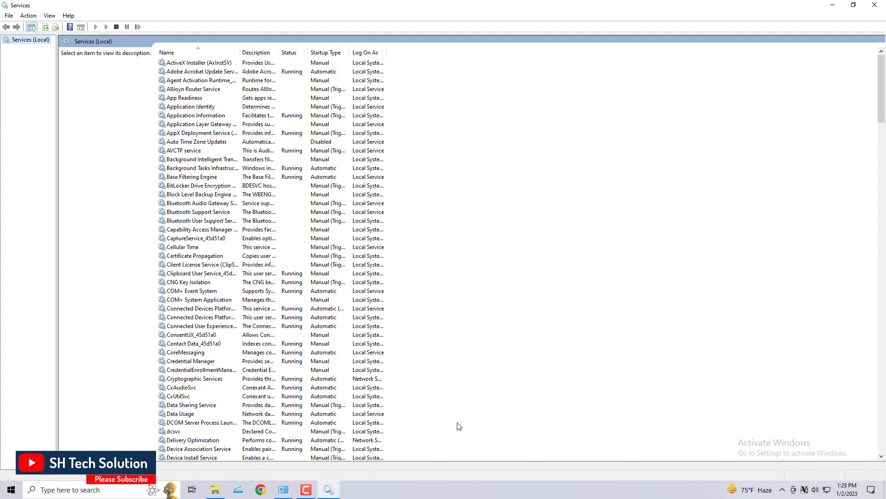
# Step: Find the Print Spooler service in the list of local services and restart it
pyautogui.click(206, 327)
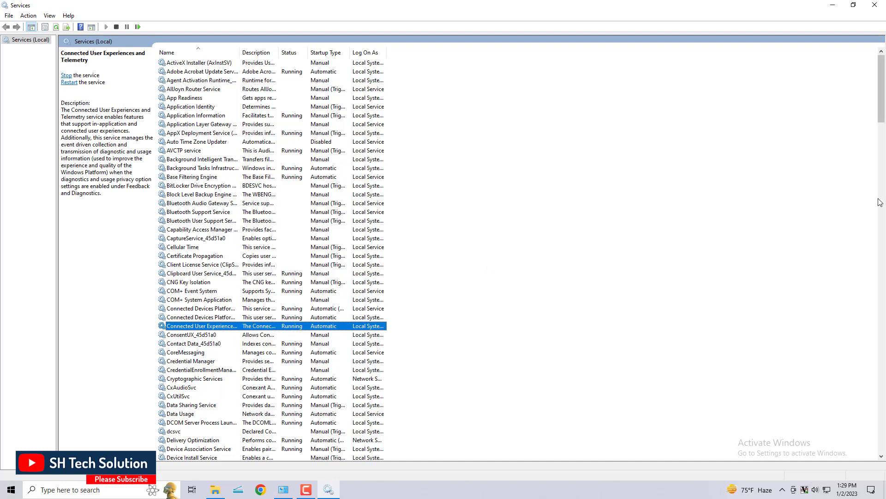
pyautogui.write('pr')
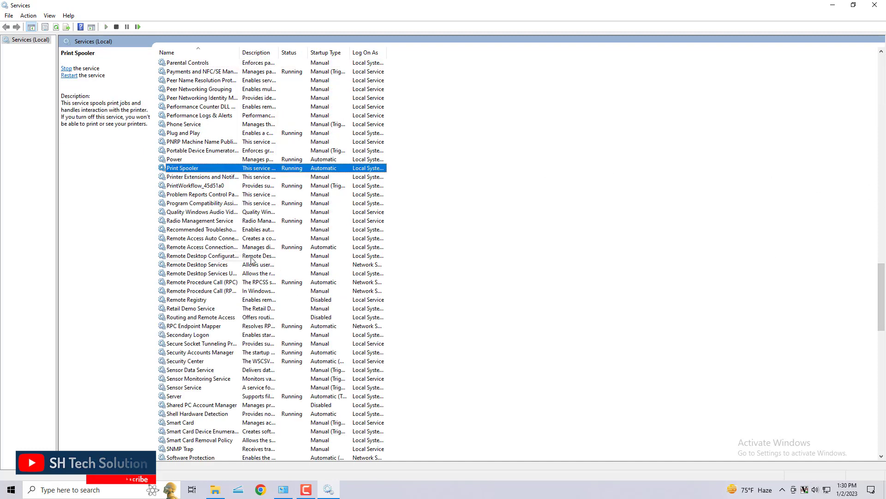
pyautogui.click(195, 178)
pyautogui.click(181, 169)
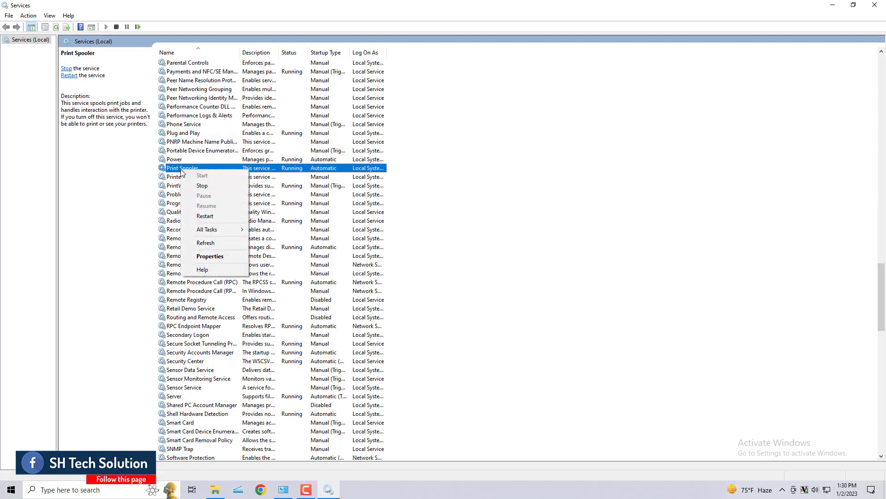
pyautogui.click(215, 217)
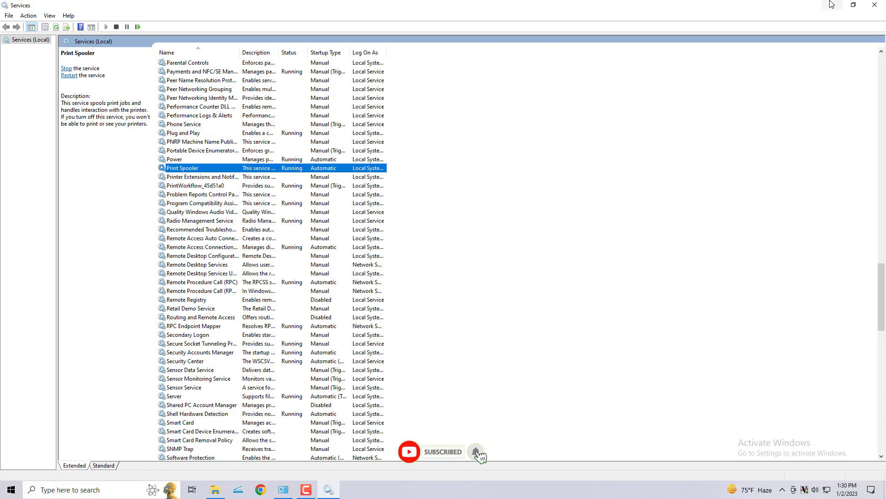
# Step: Close the Services window and refresh the desktop
pyautogui.click(880, 9)
pyautogui.rightClick(252, 135)
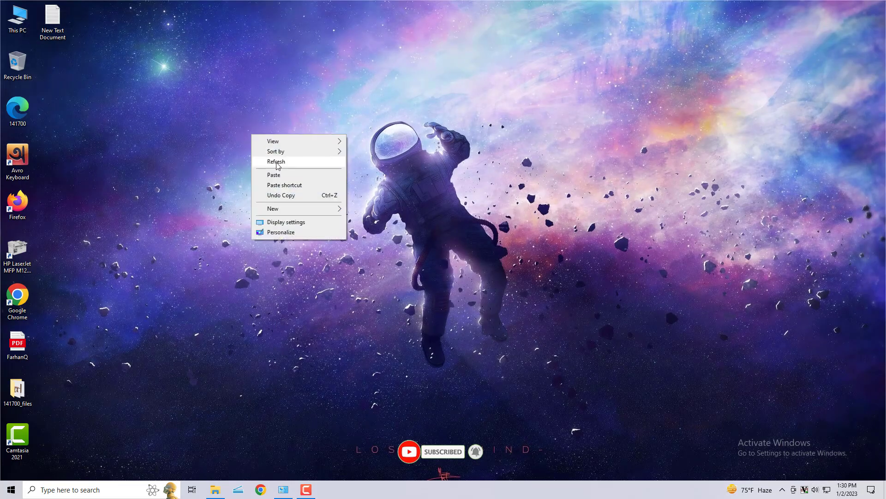
pyautogui.click(276, 162)
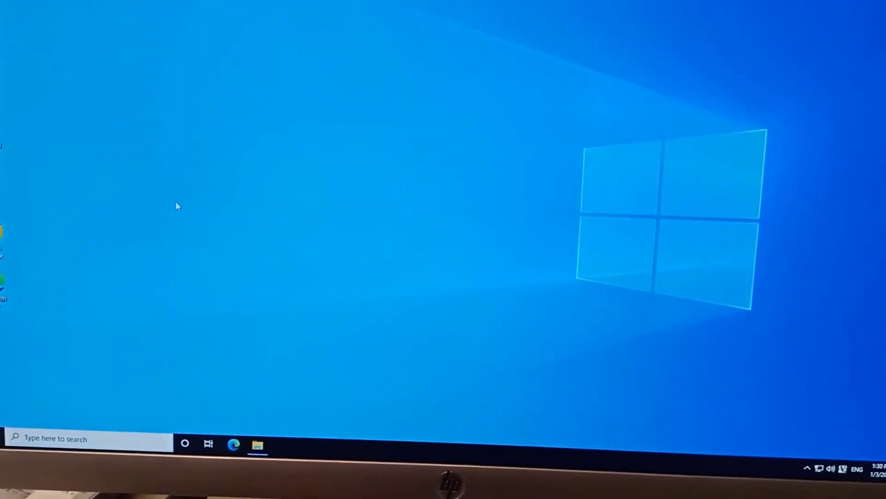
# Step: On the client computer, open the network location 192.168.1.120 through Run and refresh its contents
pyautogui.press('super+r')
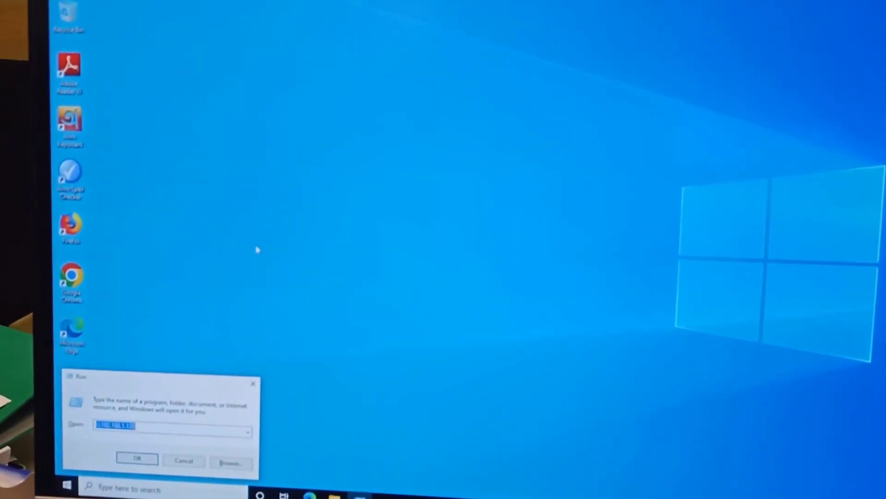
pyautogui.press('Return')
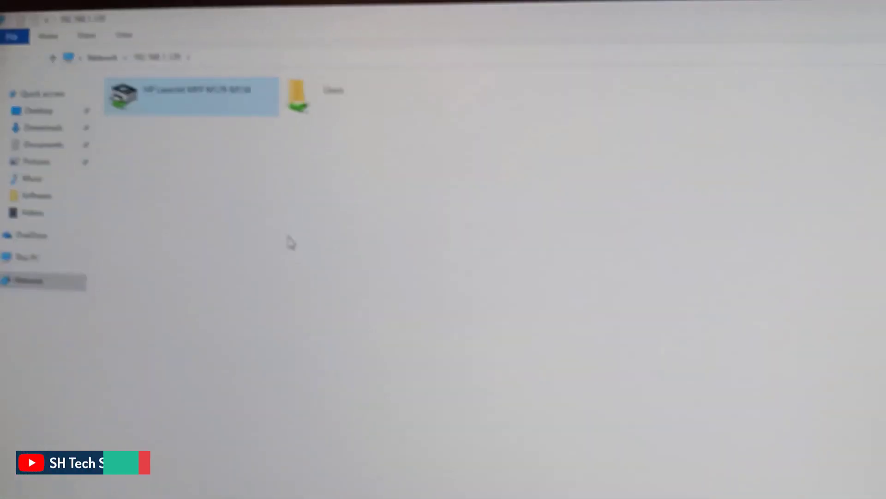
pyautogui.rightClick(290, 241)
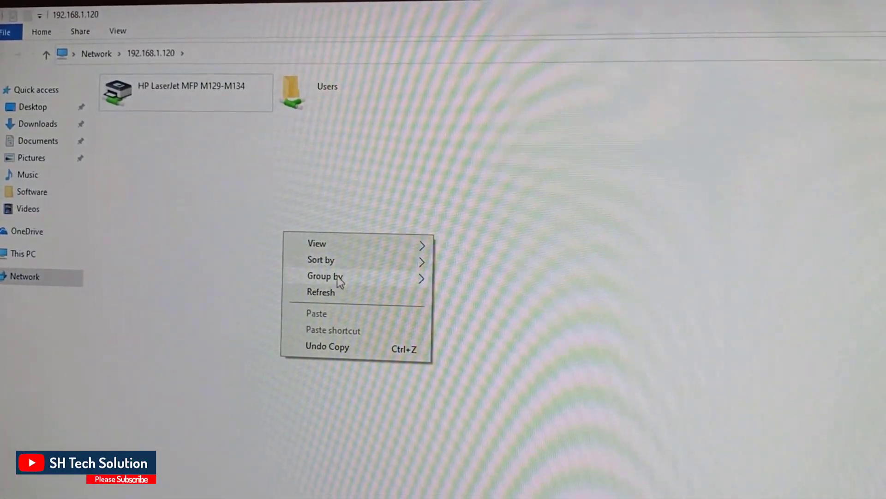
pyautogui.click(342, 293)
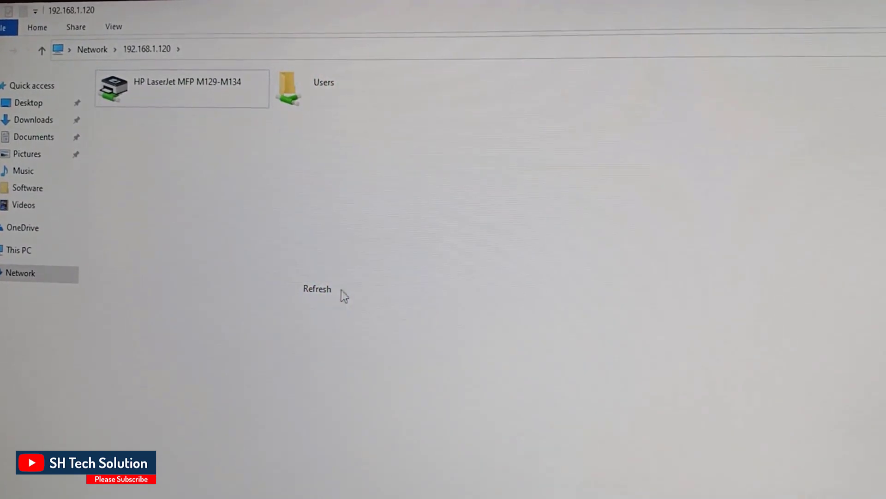
# Step: Connect to the shared HP LaserJet MFP M129-M134 printer on 192.168.1.120 and refresh the network location
pyautogui.rightClick(219, 99)
pyautogui.click(258, 131)
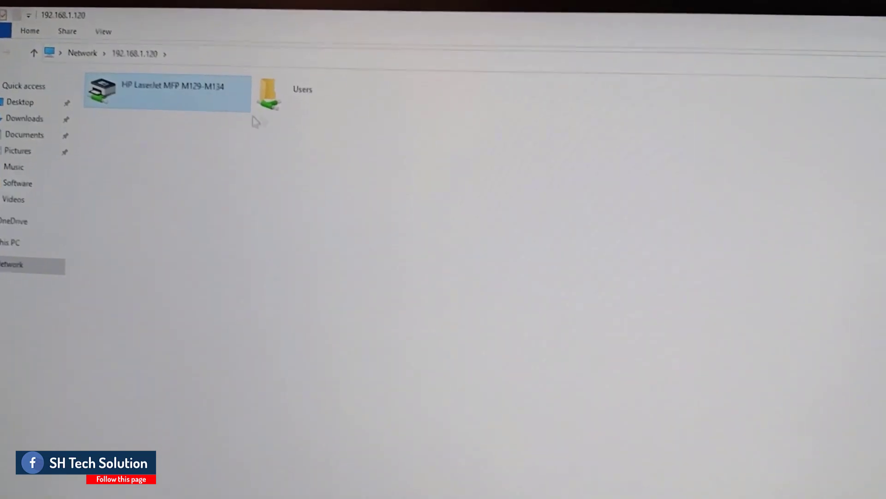
pyautogui.rightClick(181, 105)
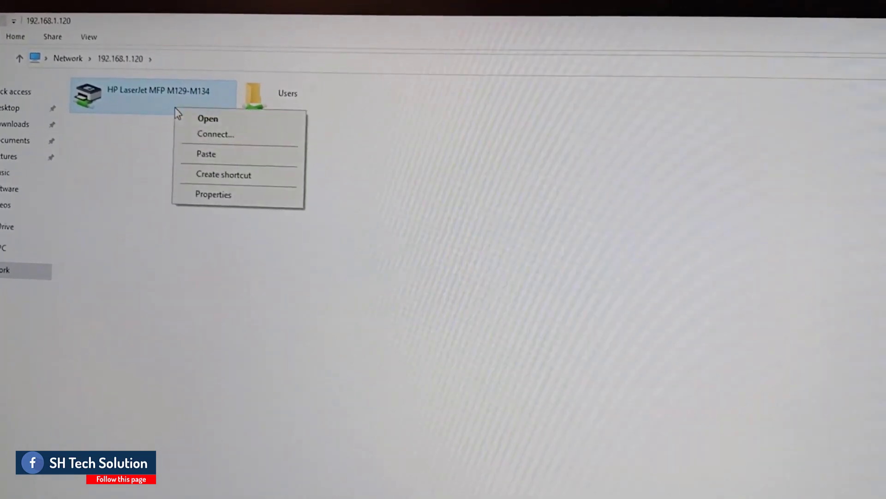
pyautogui.click(229, 148)
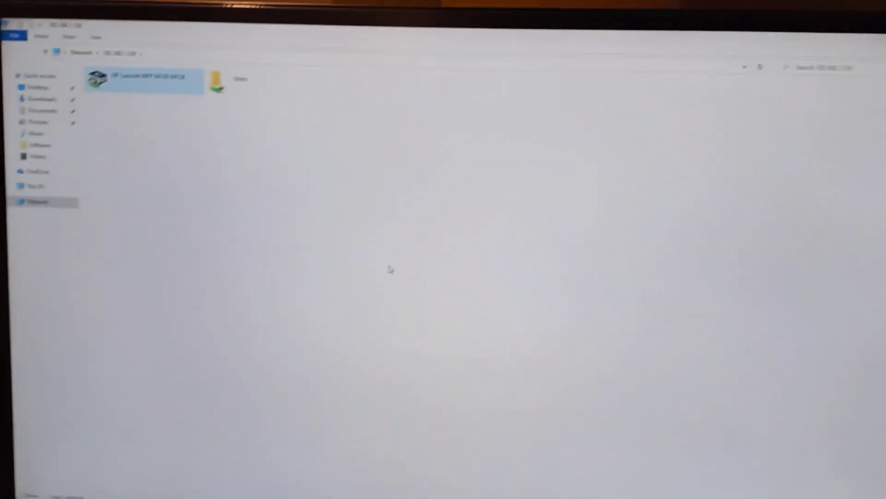
pyautogui.rightClick(353, 256)
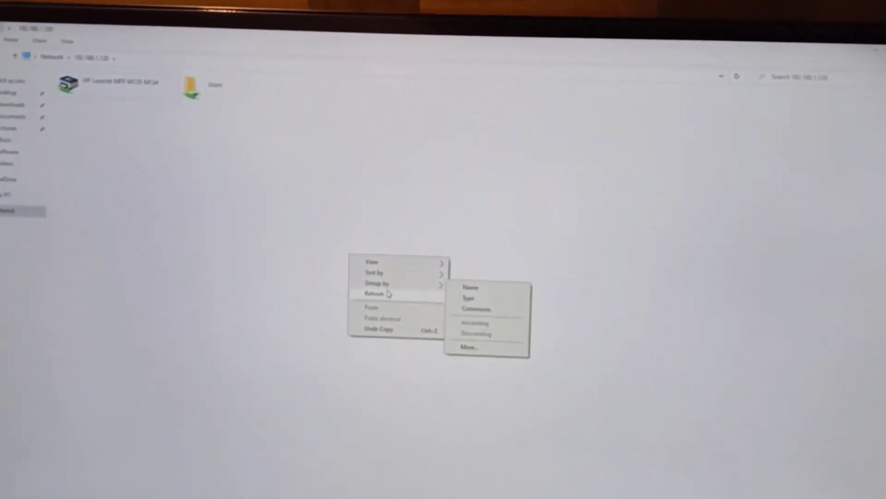
pyautogui.click(390, 290)
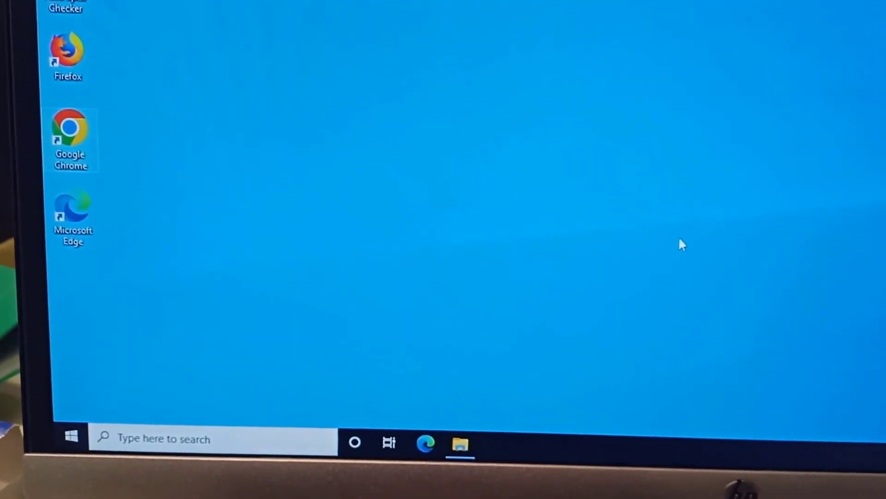
# Step: Search Windows for "con", open Control Panel and view the devices and printers
pyautogui.press('super')
pyautogui.write('con')
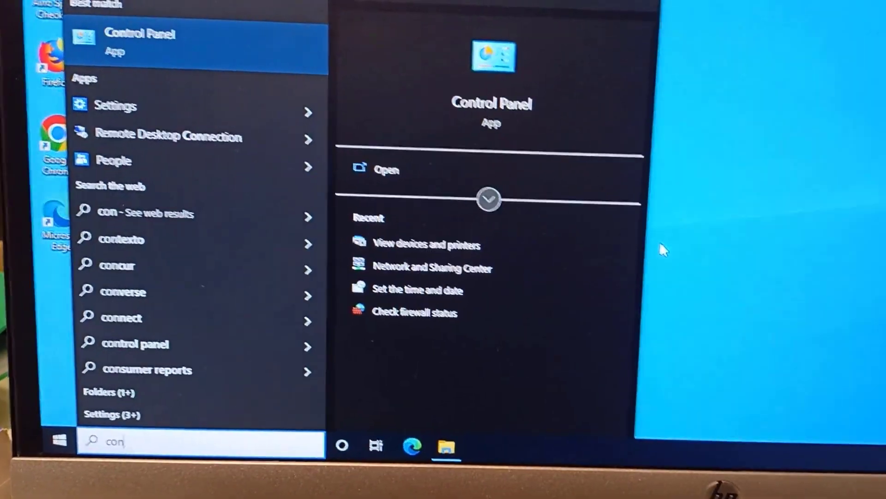
pyautogui.click(487, 59)
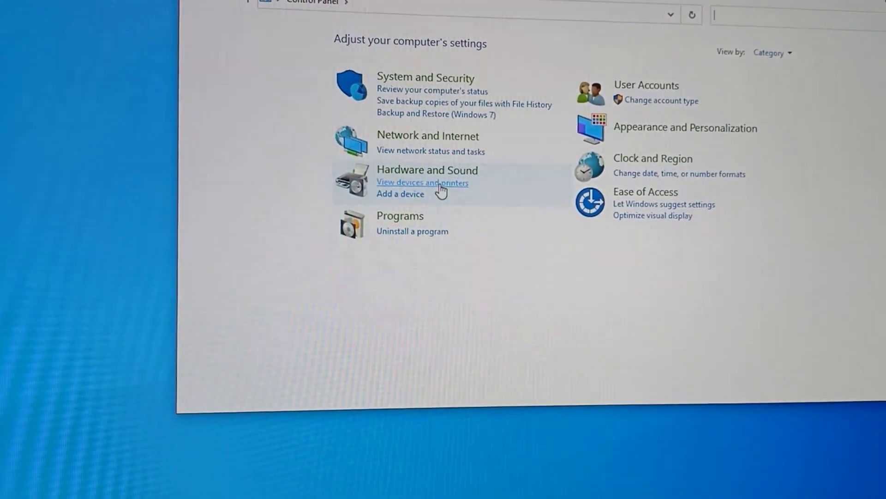
pyautogui.click(443, 184)
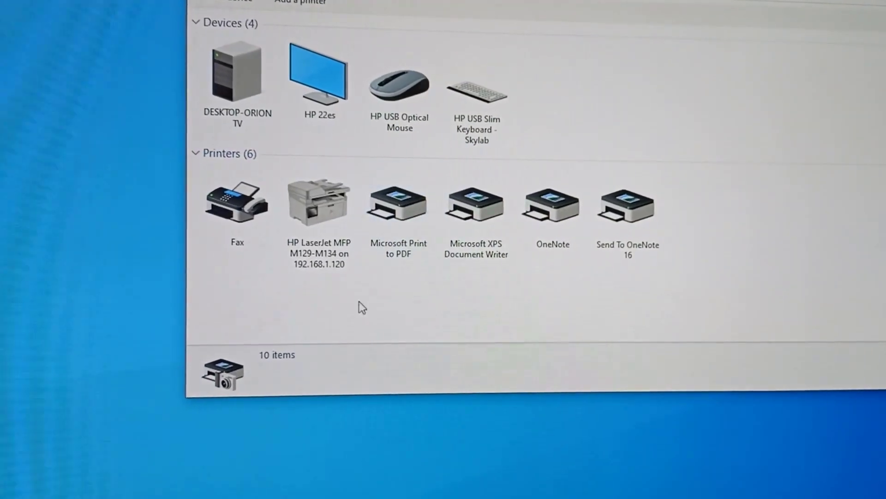
# Step: Set the HP LaserJet MFP M129-M134 on 192.168.1.120 as the default printer and accept the notice about default printer management
pyautogui.click(324, 222)
pyautogui.rightClick(323, 219)
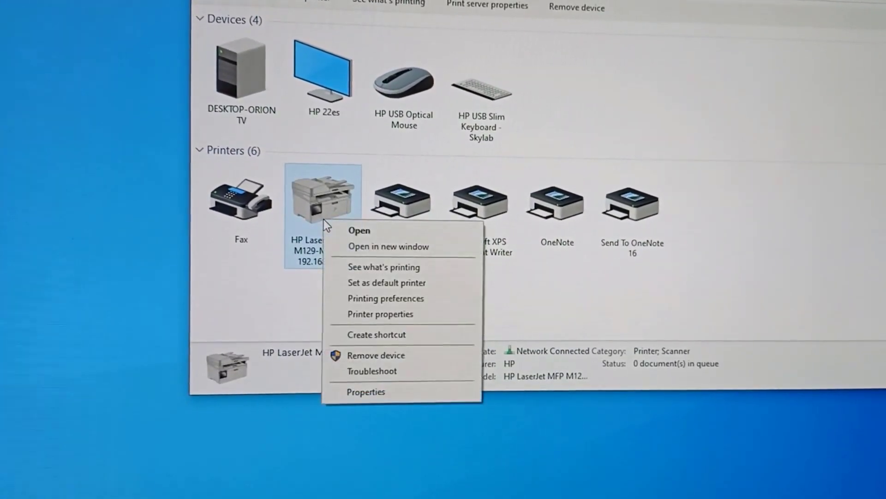
pyautogui.click(381, 281)
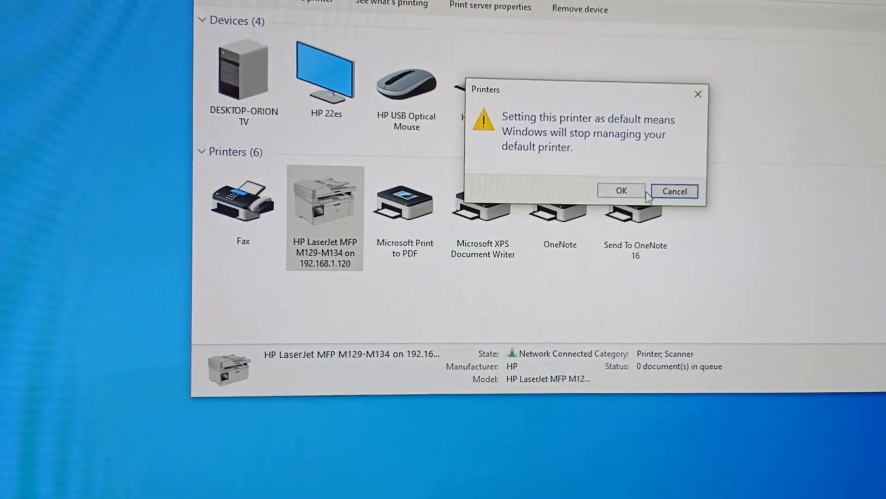
pyautogui.click(622, 190)
pyautogui.click(407, 293)
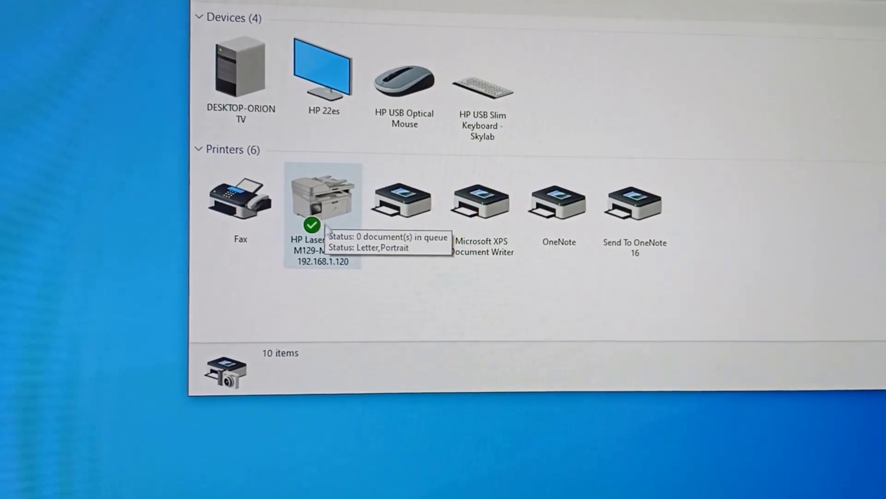
# Step: Open the printer properties of the HP LaserJet MFP M129-M134 on 192.168.1.120 and print a test page
pyautogui.rightClick(358, 230)
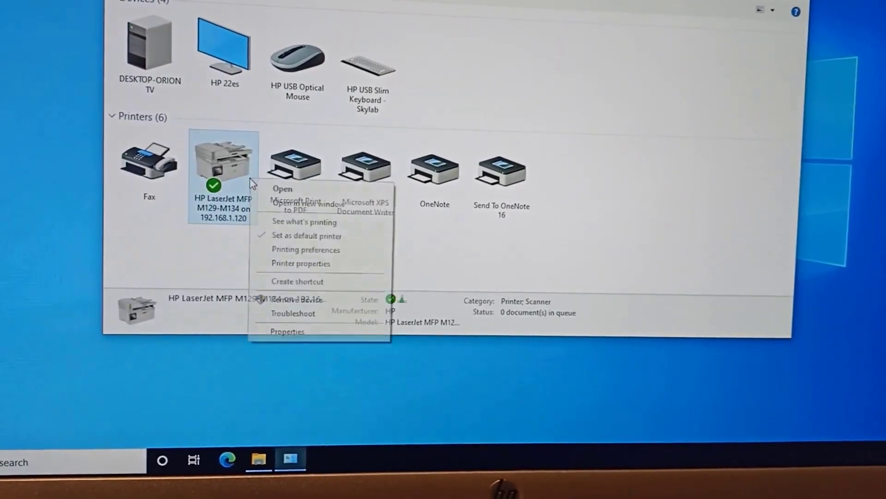
pyautogui.click(297, 259)
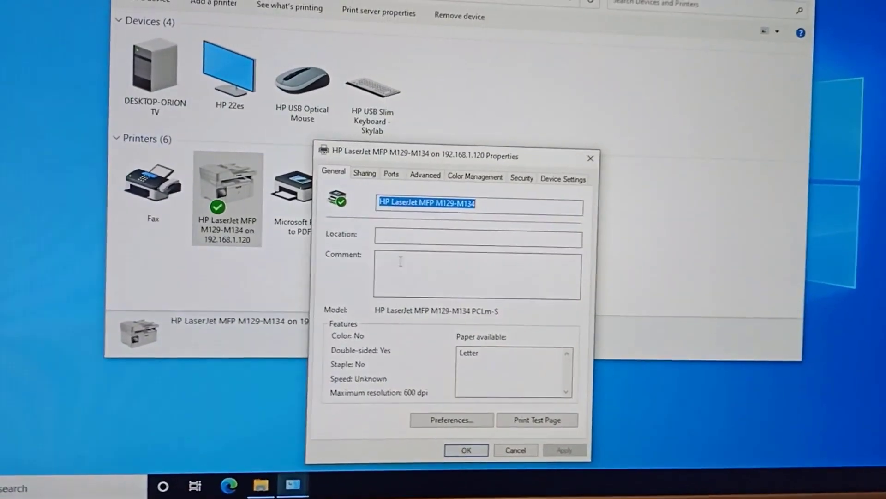
pyautogui.click(550, 406)
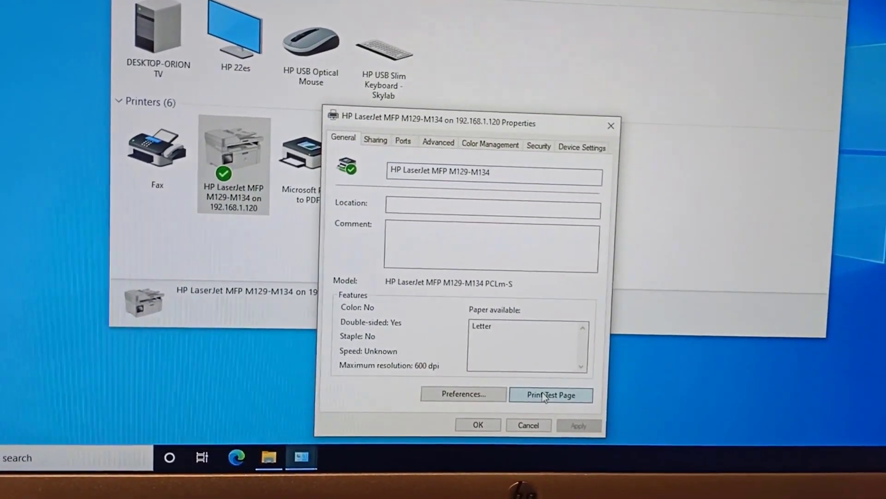